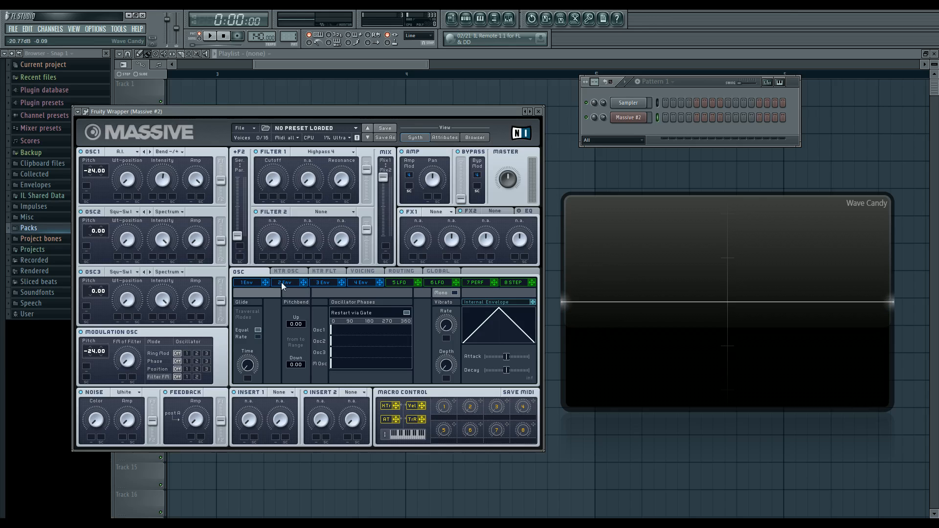
- Set OSC1's wavetable to Square-Saw I
left_click(136, 154)
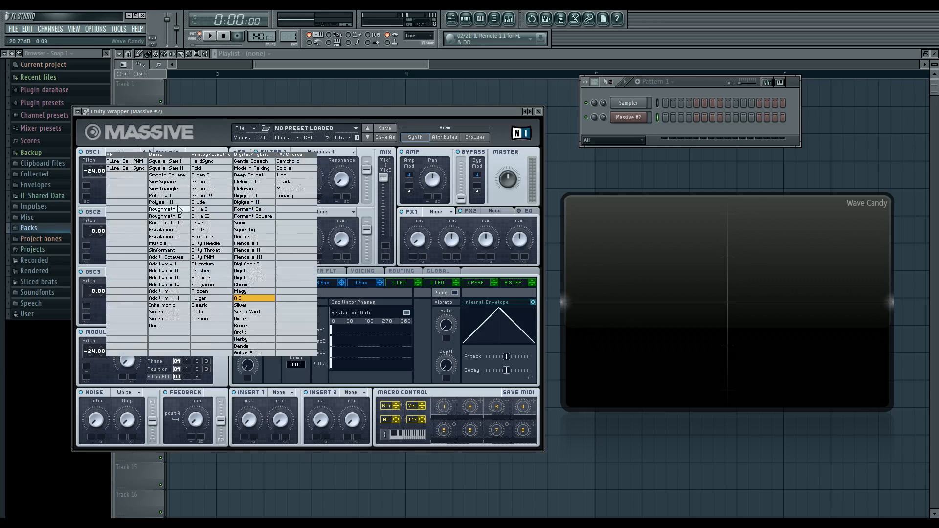
left_click(172, 165)
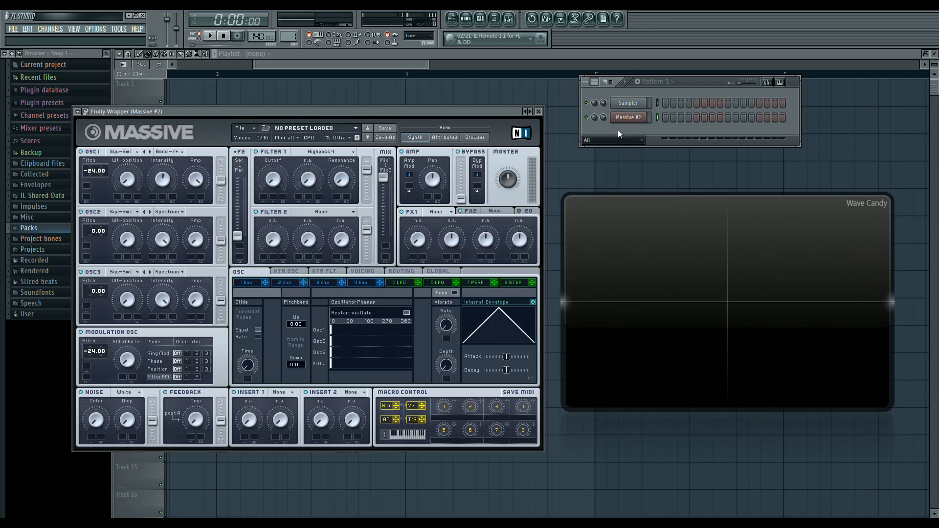
- Show the mixer, shift the oscilloscope and Massive windows aside, and open the Wave Candy settings on Insert 1
left_click(508, 20)
left_click(508, 20)
left_click(508, 20)
mouse_move(617, 219)
left_mouse_down()
mouse_move(604, 319)
mouse_move(607, 226)
left_mouse_up()
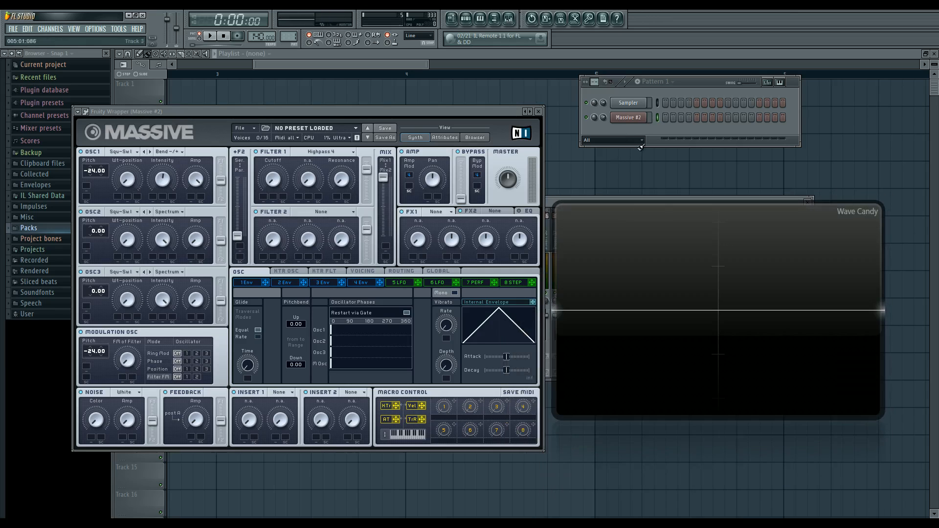
left_click_drag(663, 218, 657, 266)
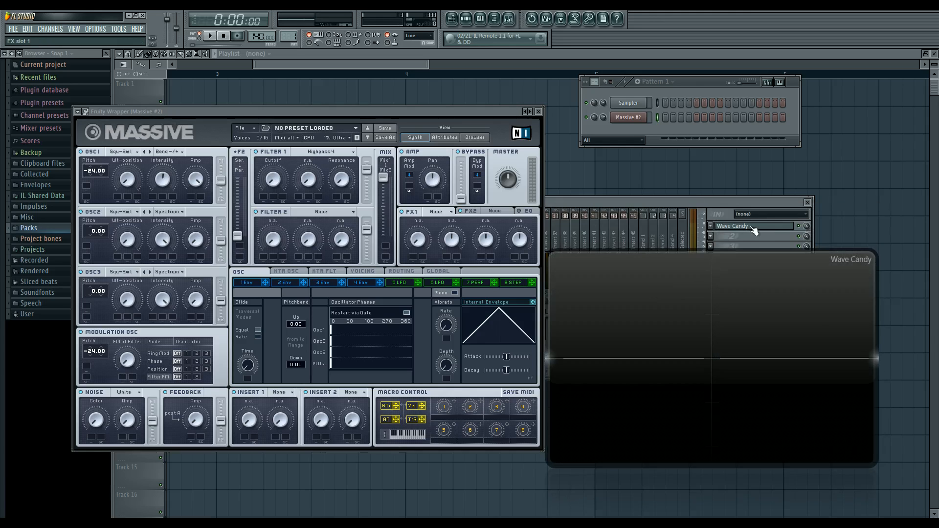
left_click_drag(728, 272, 797, 323)
left_click_drag(513, 113, 413, 291)
left_click(762, 227)
left_click_drag(342, 176, 538, 115)
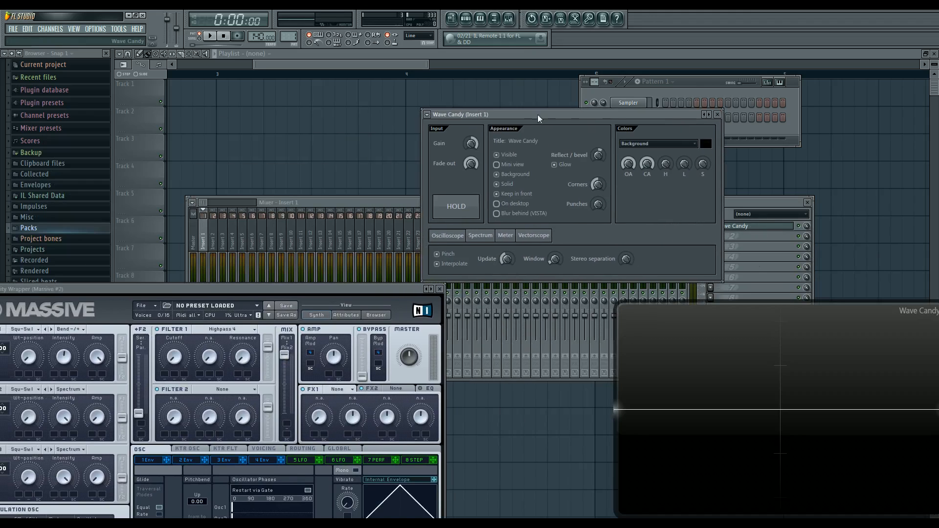
- Adjust Wave Candy's input gain using a test note, close its settings and bring the Massive window back into view
key("c")
left_click_drag(473, 145, 473, 163)
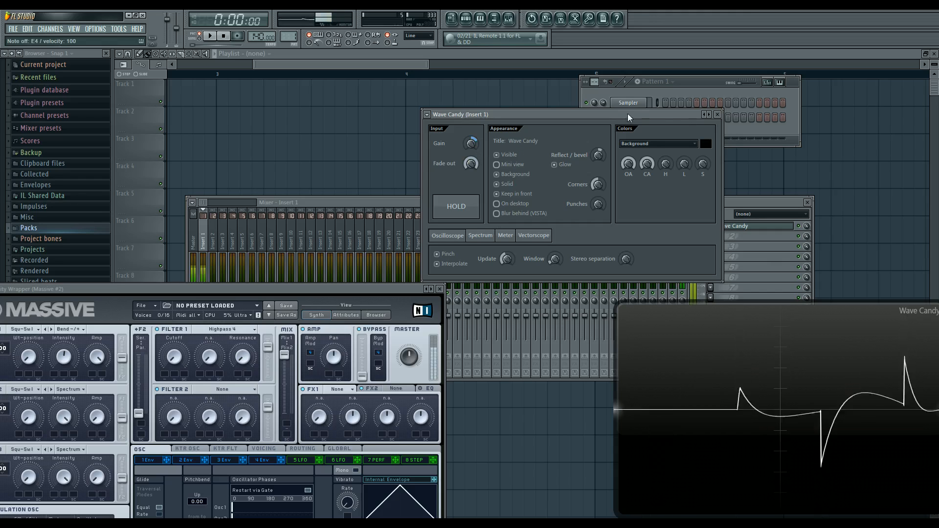
left_click(717, 114)
left_click_drag(384, 289, 498, 126)
- Change OSC1's wavetable to Sin-Square and reset its Intensity to the centre, checking the waveform with test notes
key("c")
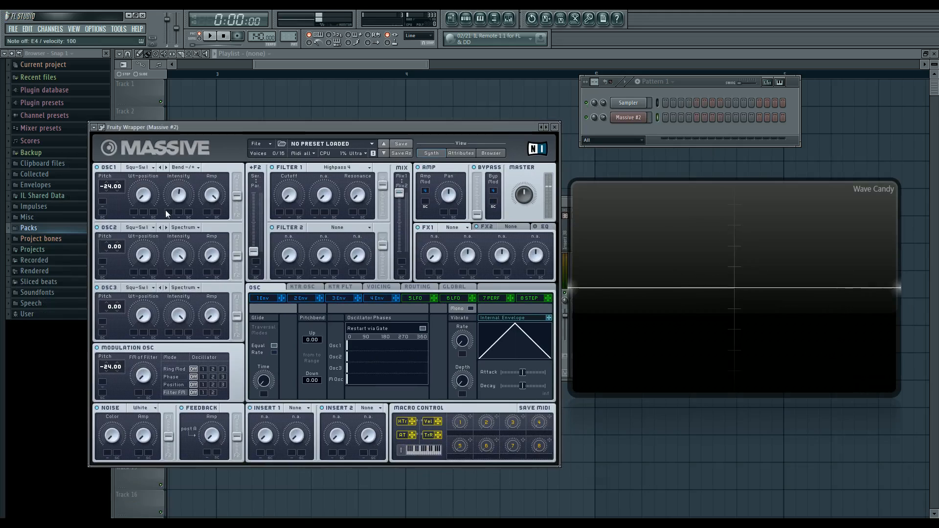
key("c")
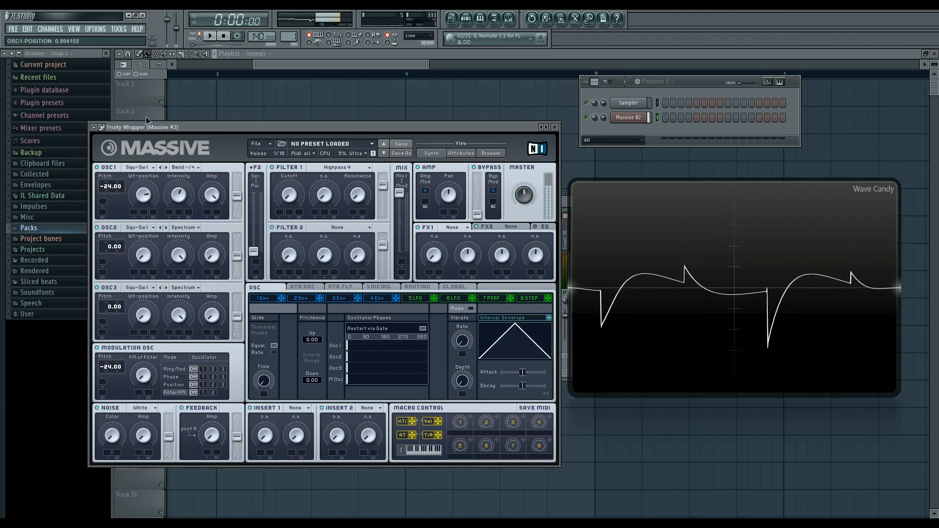
left_click(152, 169)
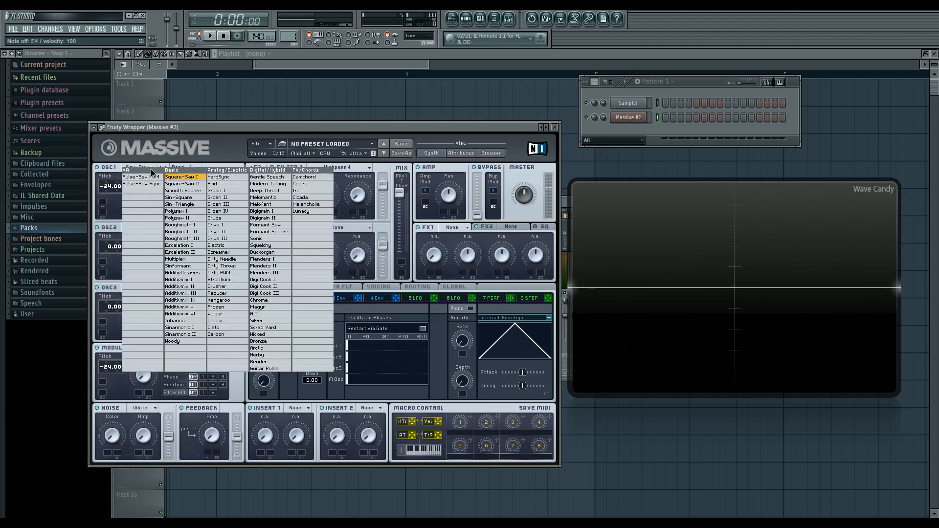
left_click(179, 197)
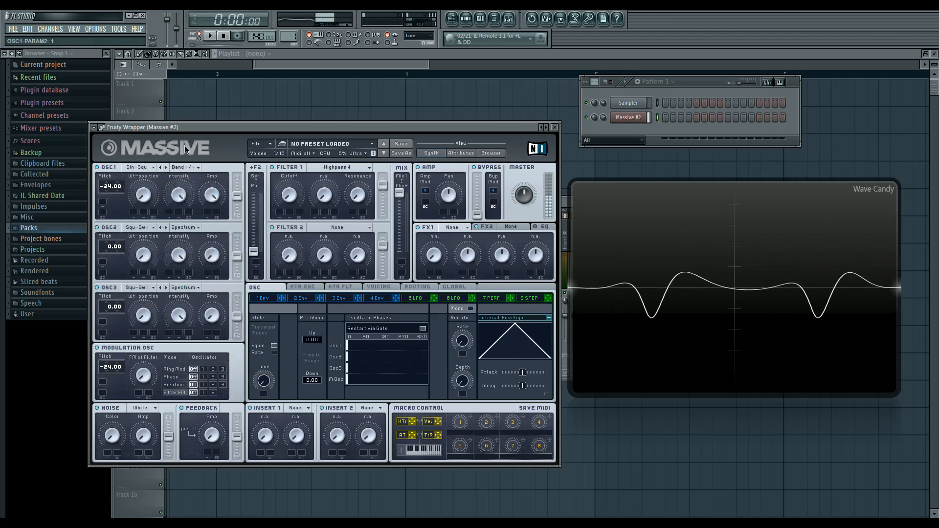
double_click(179, 195)
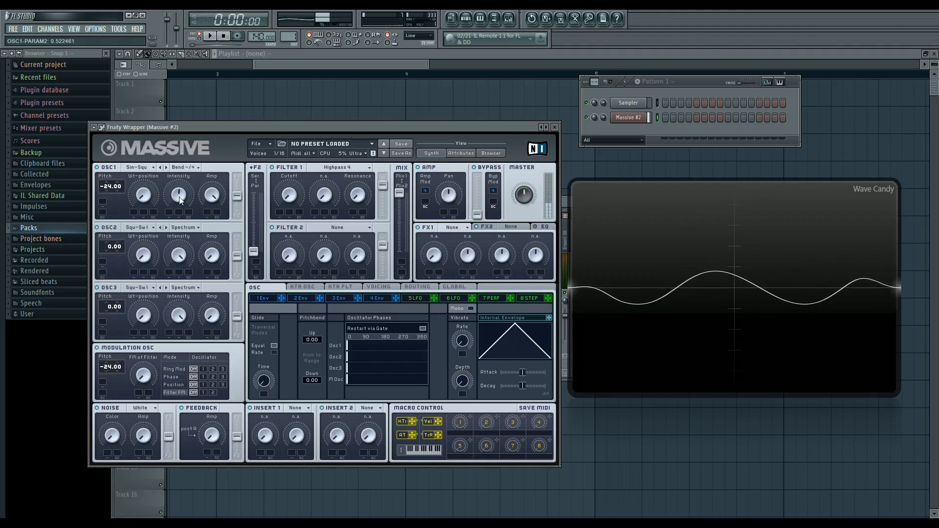
key("c")
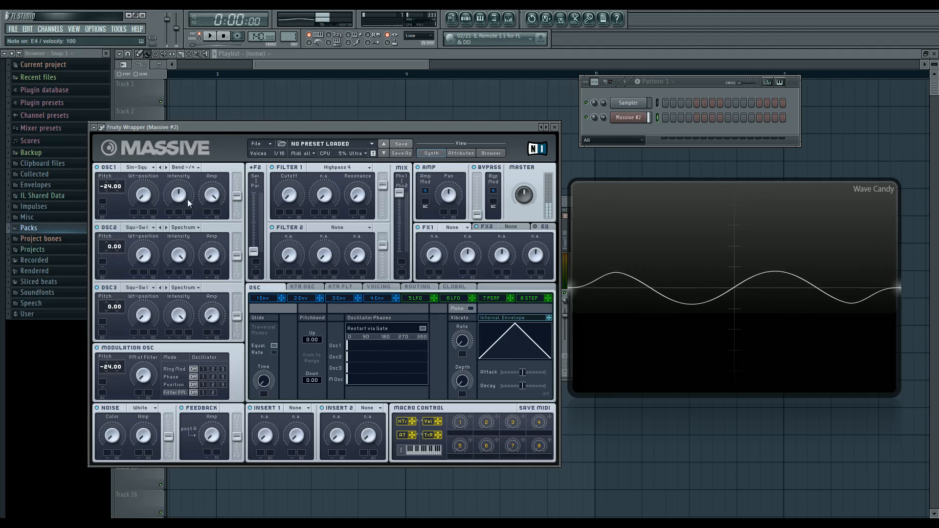
- Reset the pitch of OSC1 and of the modulation oscillator to 0.00 and play a test note
double_click(110, 185)
double_click(109, 372)
double_click(109, 372)
key("c")
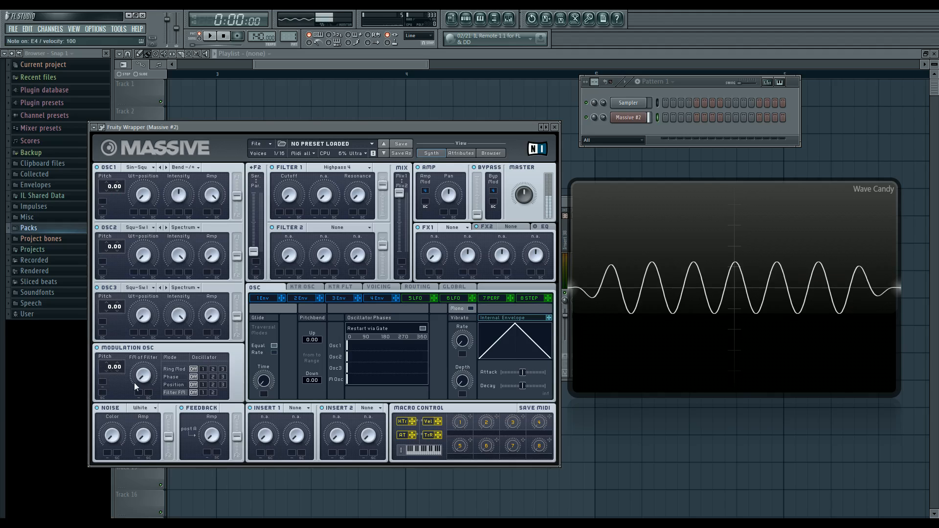
- Set the modulation oscillator to Phase mode and route it to oscillator 1
left_click(180, 378)
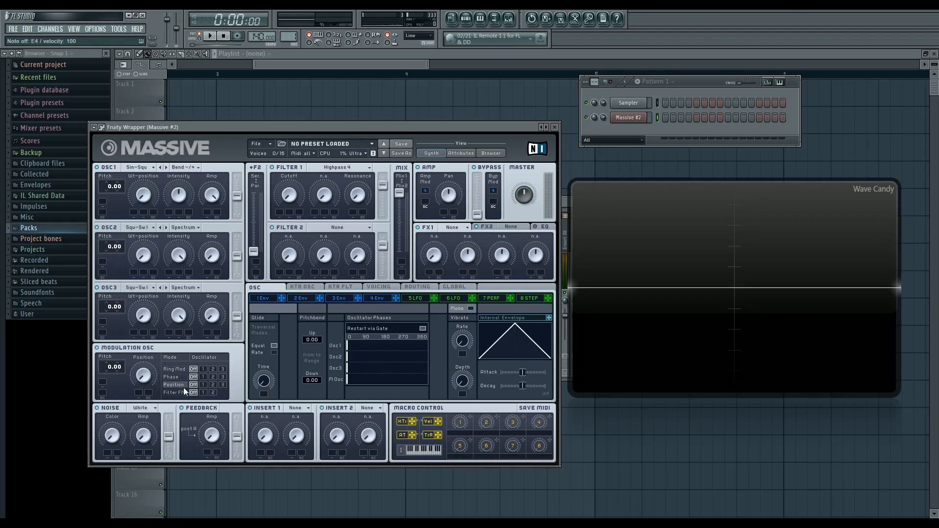
left_click(184, 392)
left_click(178, 376)
left_click(203, 376)
- Lower the modulation oscillator's pitch and raise its Phase amount while playing test notes
left_click_drag(106, 368, 112, 494)
key("c")
left_click_drag(146, 385, 162, 273)
key("c")
- Try a modulation oscillator pitch of 3.00, reset it to 0.00 and play a test note
left_click_drag(110, 367, 111, 306)
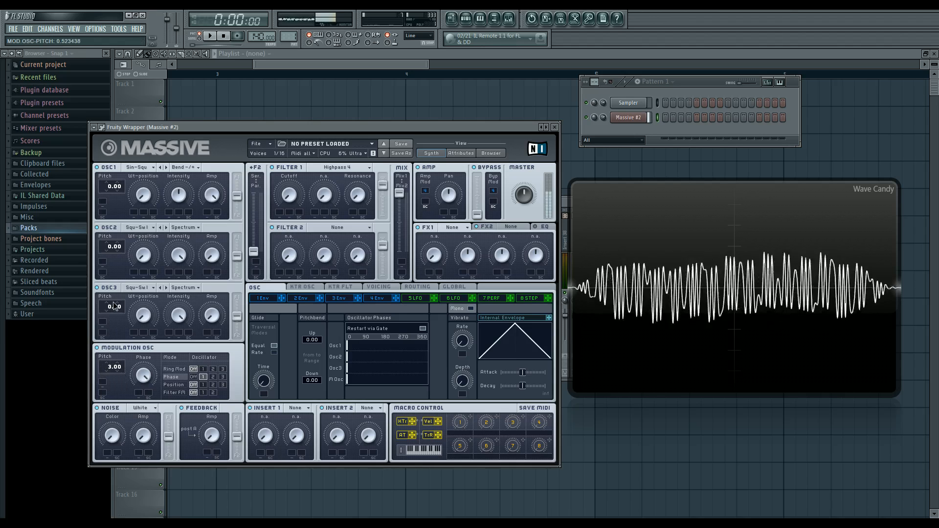
double_click(111, 369)
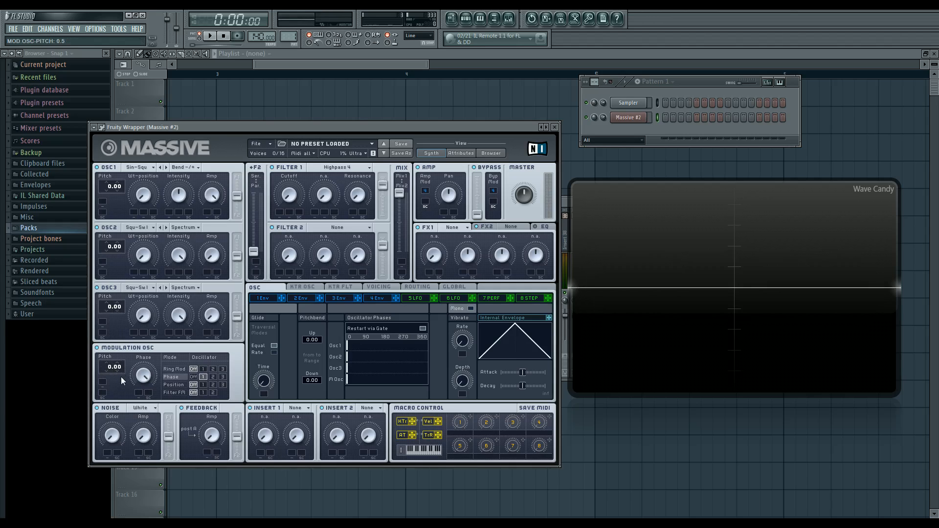
key("c")
- Set OSC1 to the A.I. wavetable with a pitch of -24.00
left_click(153, 168)
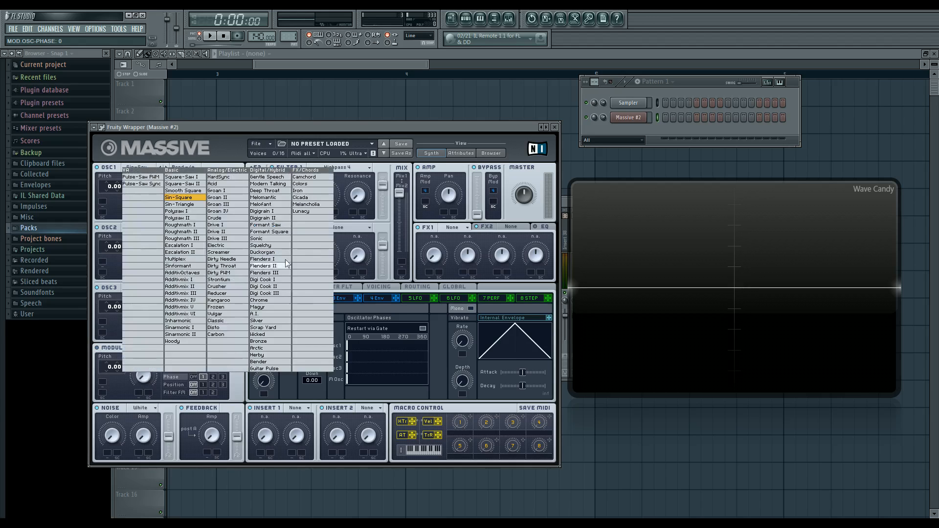
left_click(271, 316)
left_click_drag(112, 187, 152, 76)
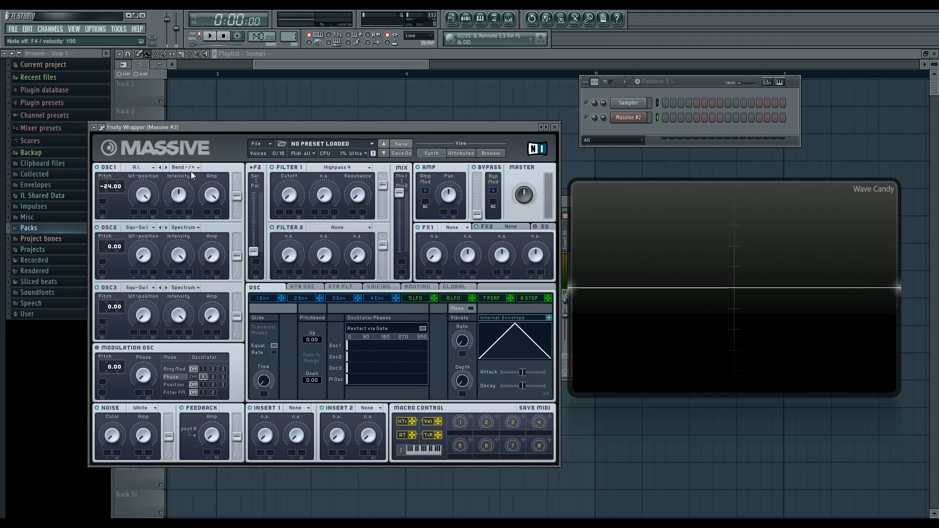
- Audition OSC1 with a lowered Intensity by playing test notes, and return the Intensity to the centre
left_click_drag(180, 196, 181, 221)
key("c")
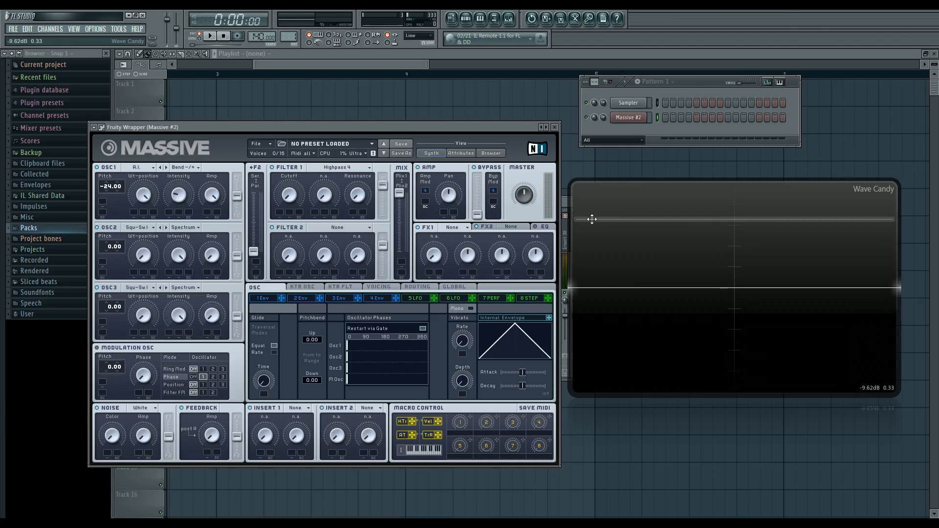
key("c")
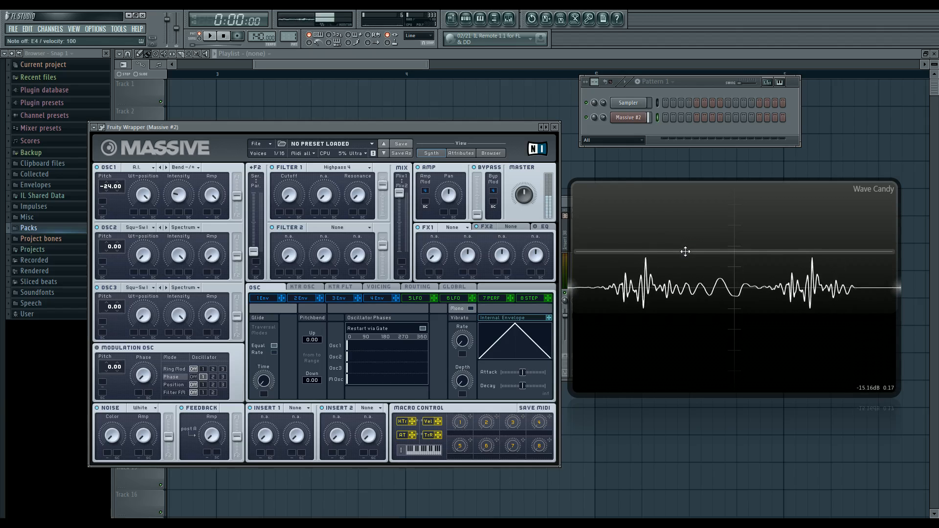
key("c")
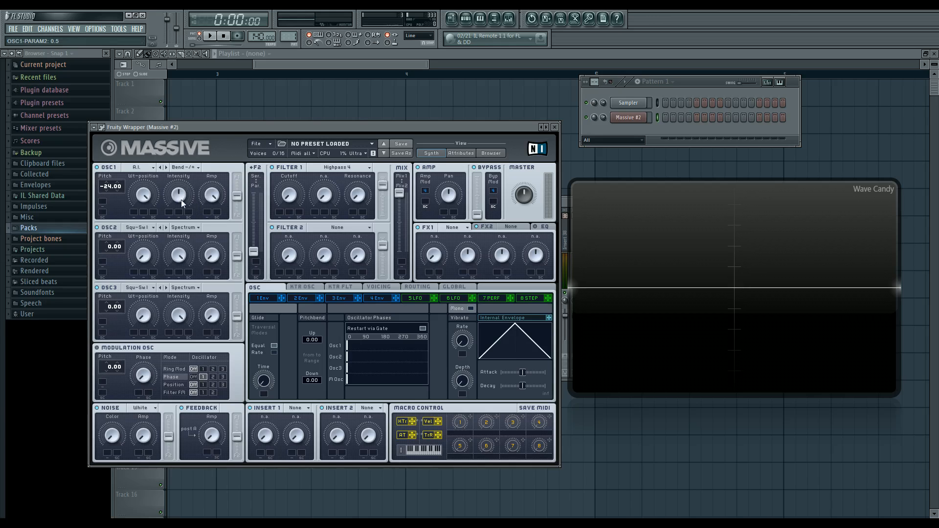
key("c")
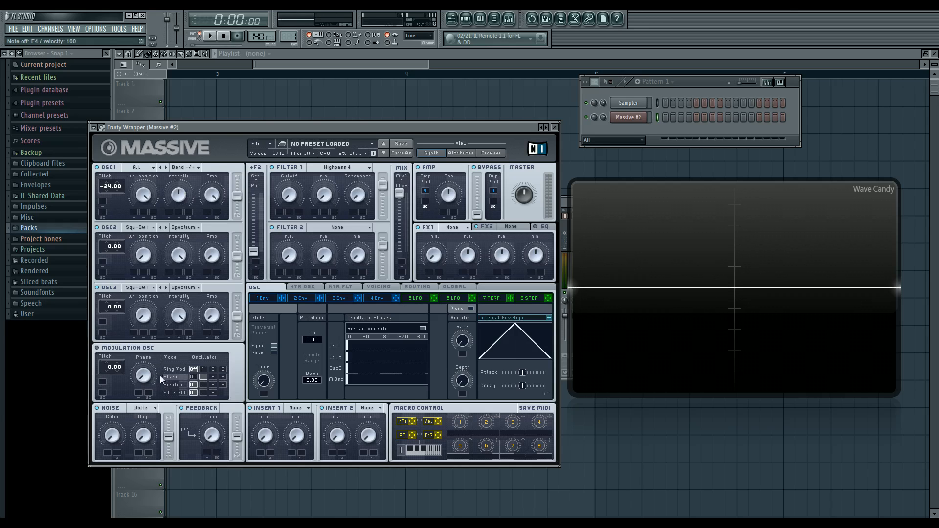
- Set the modulation oscillator's pitch to -24.00 and sweep its Phase amount up and back to zero over a test note
left_click_drag(106, 368, 111, 395)
key("c")
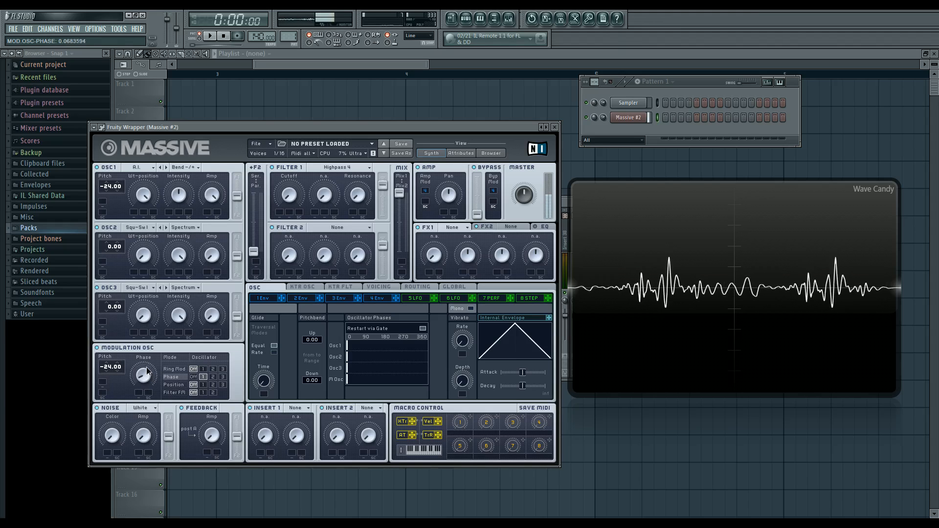
left_click_drag(149, 362, 156, 378)
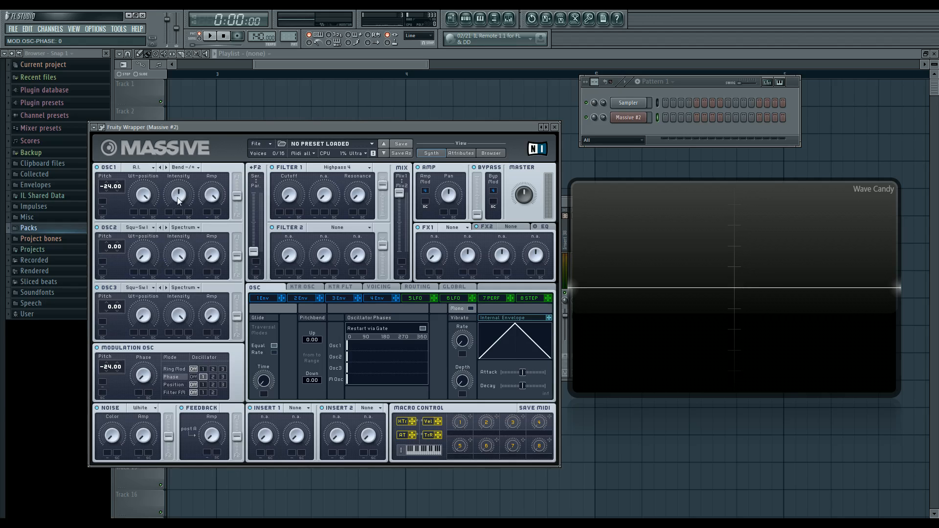
- Try shifted starting phases for the modulation oscillator while varying its Phase amount, and return the starting phase to 0
mouse_move(380, 380)
left_mouse_down()
mouse_move(421, 380)
mouse_move(376, 379)
left_mouse_up()
mouse_move(148, 376)
left_mouse_down()
mouse_move(151, 362)
mouse_move(158, 377)
left_mouse_up()
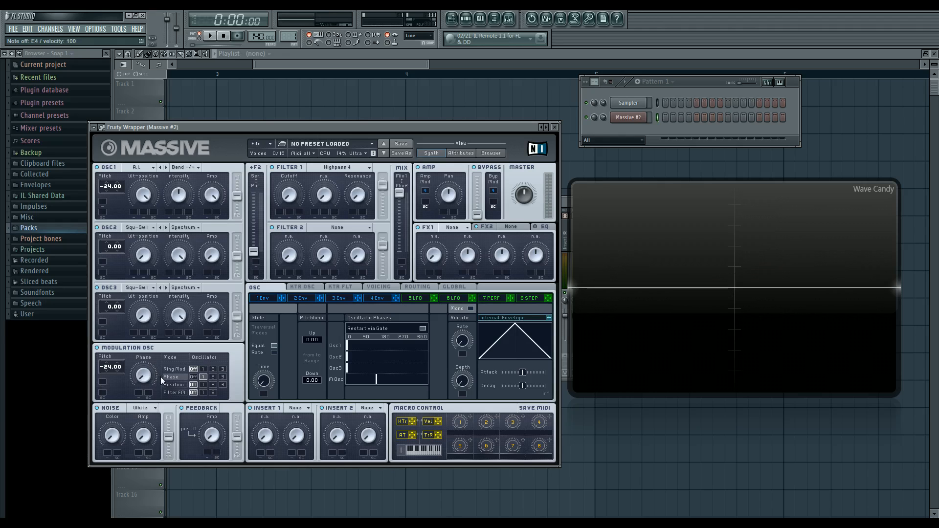
left_click_drag(150, 377, 153, 287)
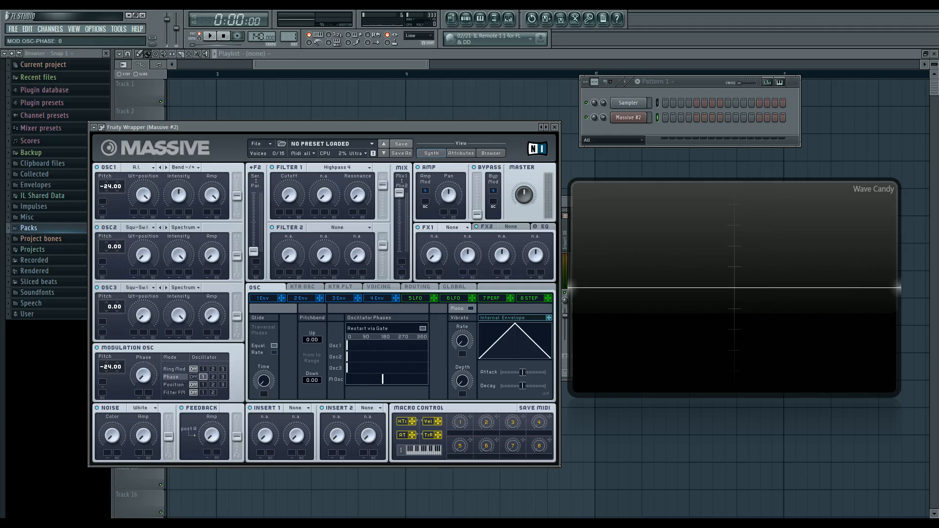
left_click_drag(363, 381, 308, 383)
- Compare sweeping OSC1's Intensity with changing the modulation oscillator's Phase amount
left_click_drag(182, 183, 205, 262)
mouse_move(179, 201)
left_mouse_down()
mouse_move(179, 130)
mouse_move(176, 187)
left_mouse_up()
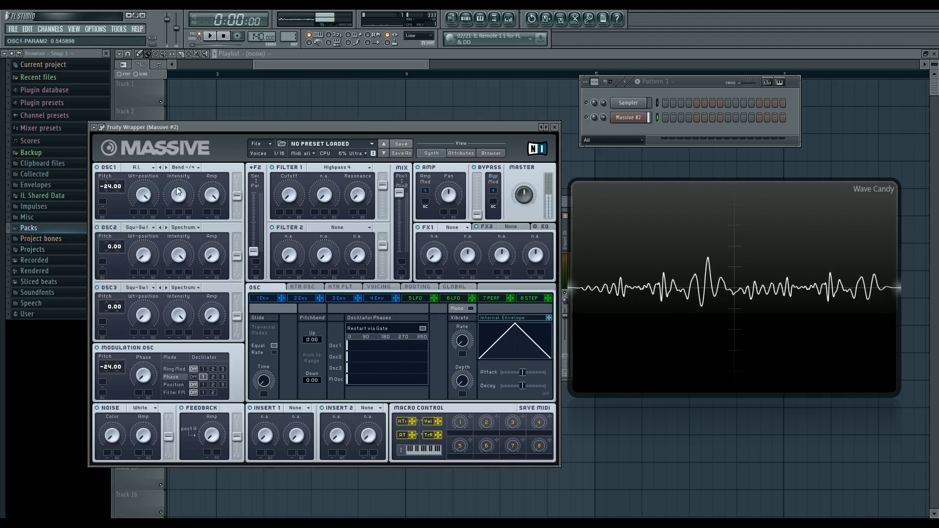
mouse_move(144, 378)
left_mouse_down()
mouse_move(144, 357)
mouse_move(148, 382)
left_mouse_up()
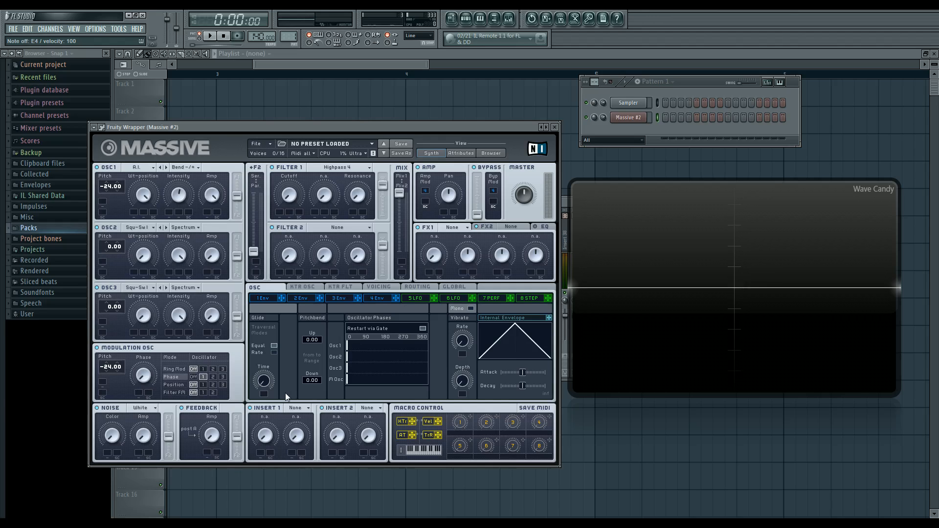
- Reset OSC1's pitch to 0.00 and set its wavetable to Sin-Triangle
double_click(107, 186)
left_click(144, 167)
left_click(191, 206)
- Try OSC1's Intensity at maximum, and reset both its Intensity and Wt-position
mouse_move(176, 197)
left_mouse_down()
mouse_move(188, 276)
mouse_move(173, 201)
left_mouse_up()
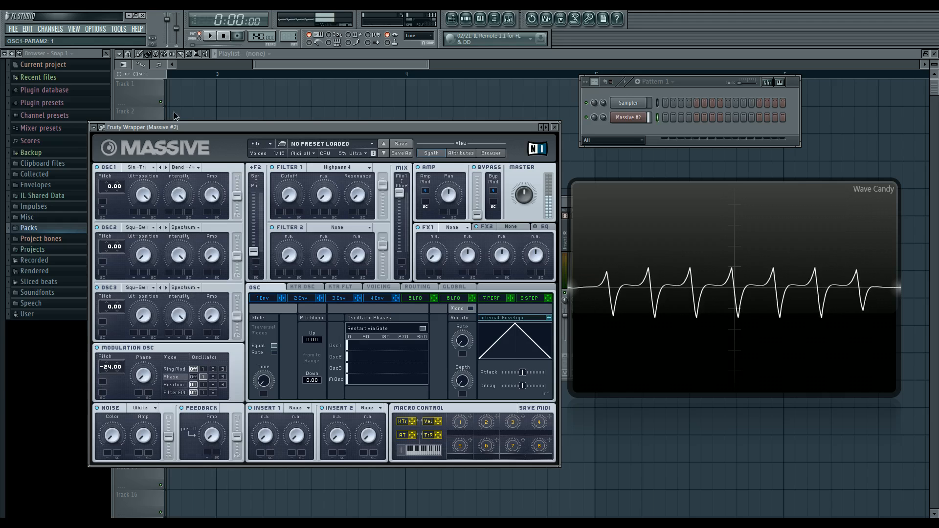
double_click(174, 199)
double_click(143, 195)
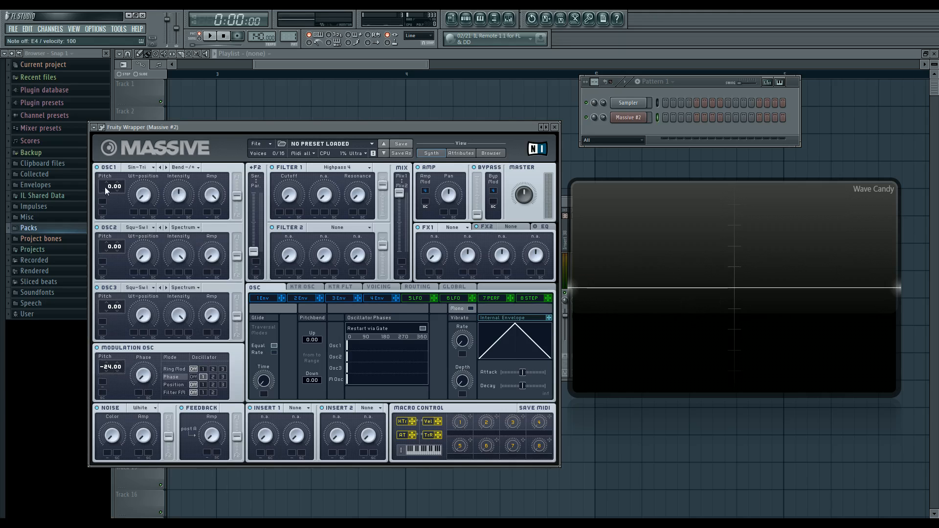
- Audition the modulation oscillator's Phase amount with OSC1's pitch at 12.00, and raise it with the pitch at 24.00
left_click_drag(109, 186, 113, 175)
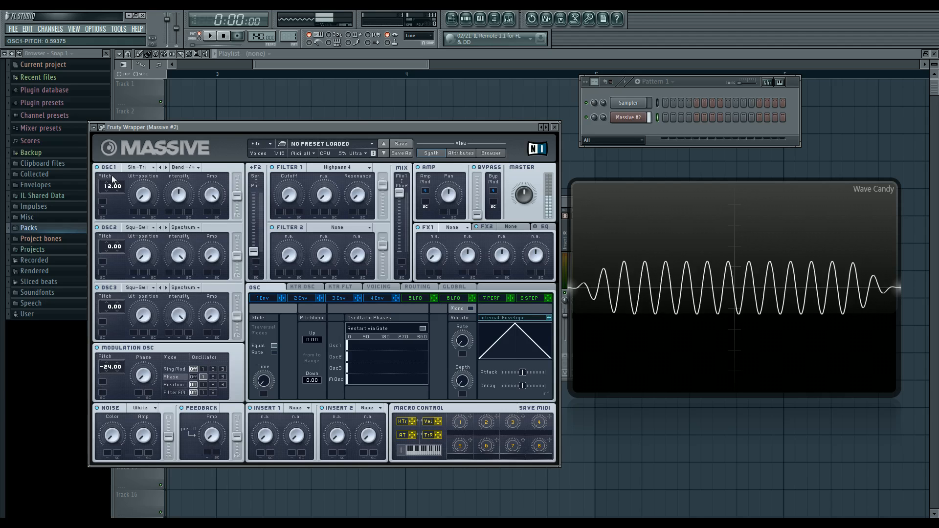
left_click_drag(145, 376, 145, 278)
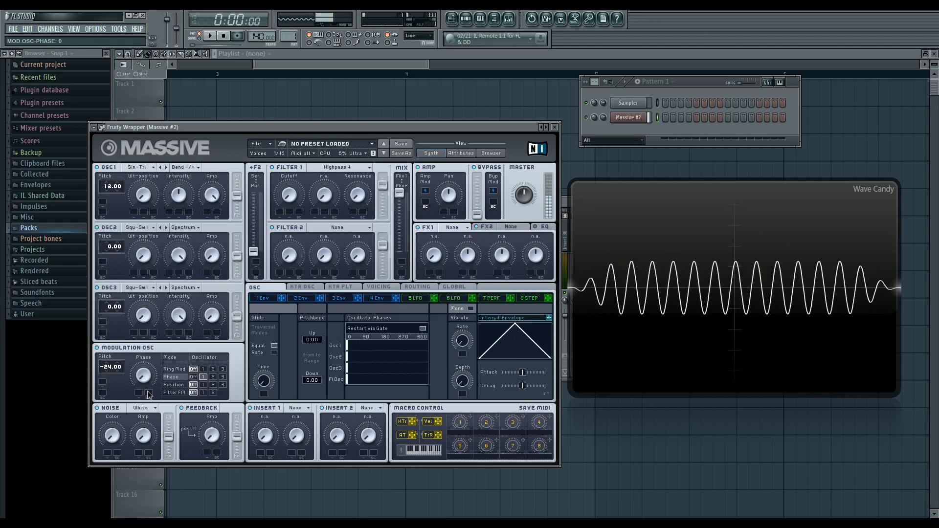
left_click_drag(143, 374, 159, 437)
left_click_drag(112, 189, 113, 175)
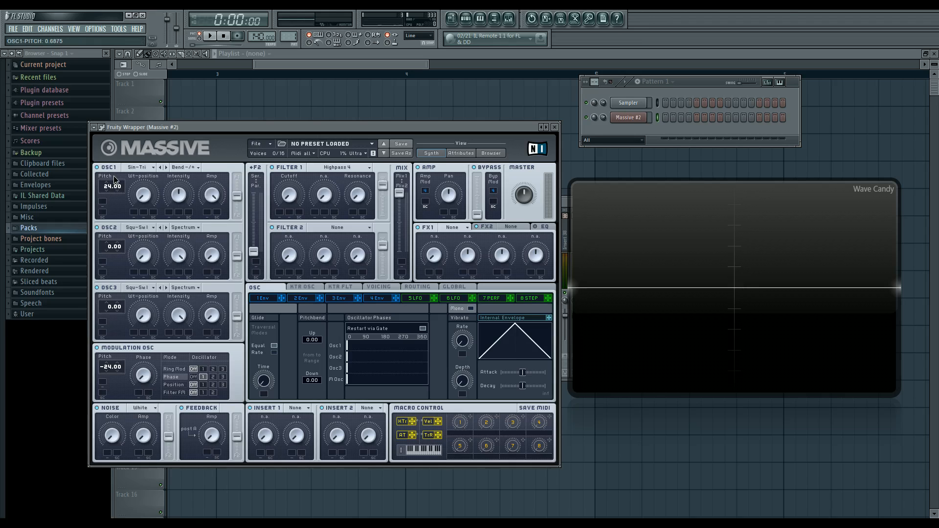
left_click_drag(142, 377, 131, 266)
- Add a new Sytrus channel to the project
left_click(50, 29)
mouse_move(53, 38)
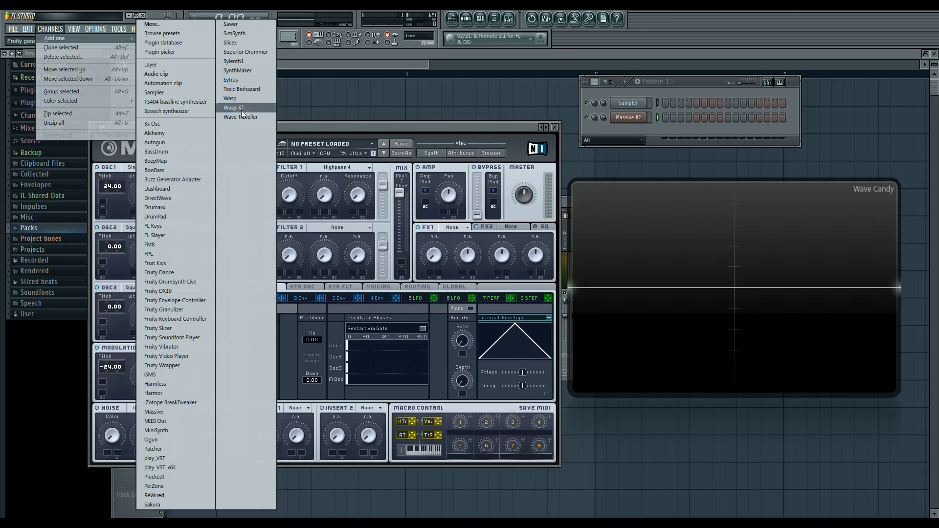
left_click(248, 81)
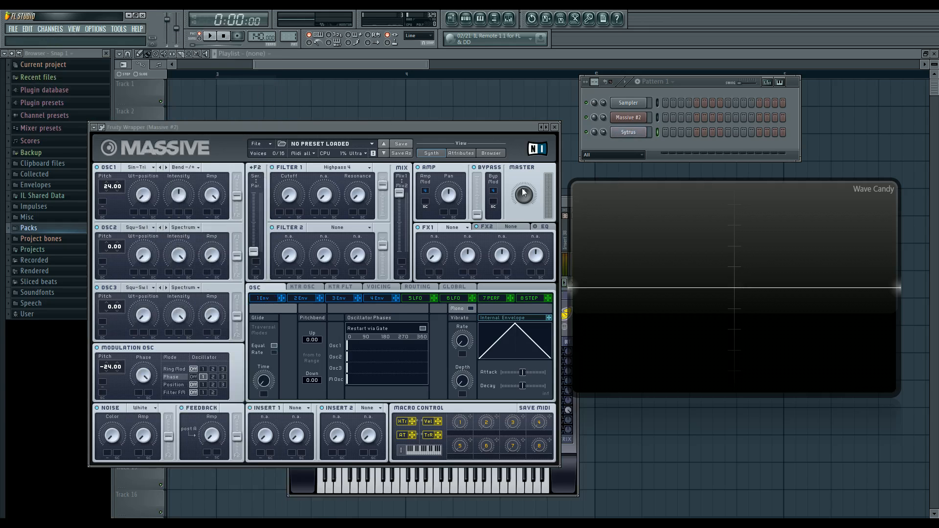
- Close the Massive window, open the Sytrus editor and move the Wave Candy oscilloscope clear of the channel list
left_click(554, 127)
left_click_drag(501, 278, 477, 224)
left_click(637, 133)
left_click_drag(754, 186, 757, 224)
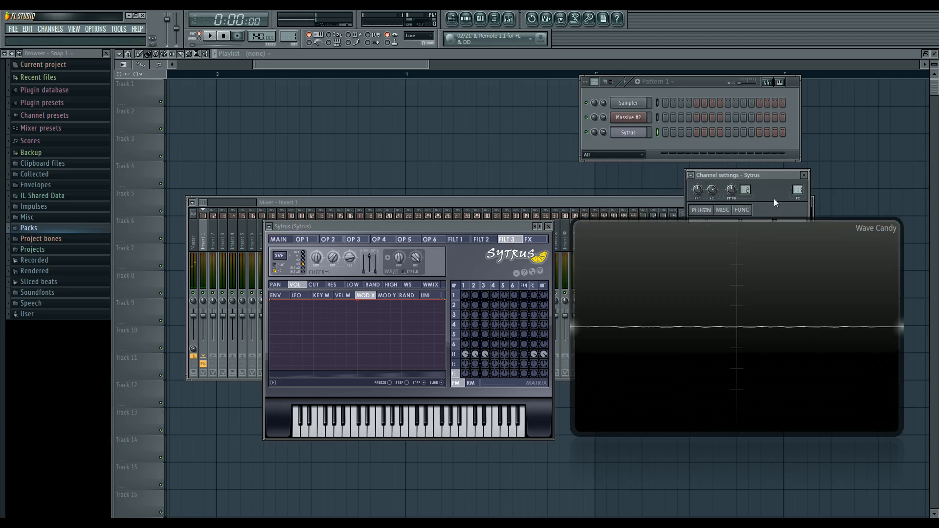
- Reposition the Sytrus window and load its Default preset
left_click_drag(457, 225, 459, 204)
left_click(271, 207)
mouse_move(297, 228)
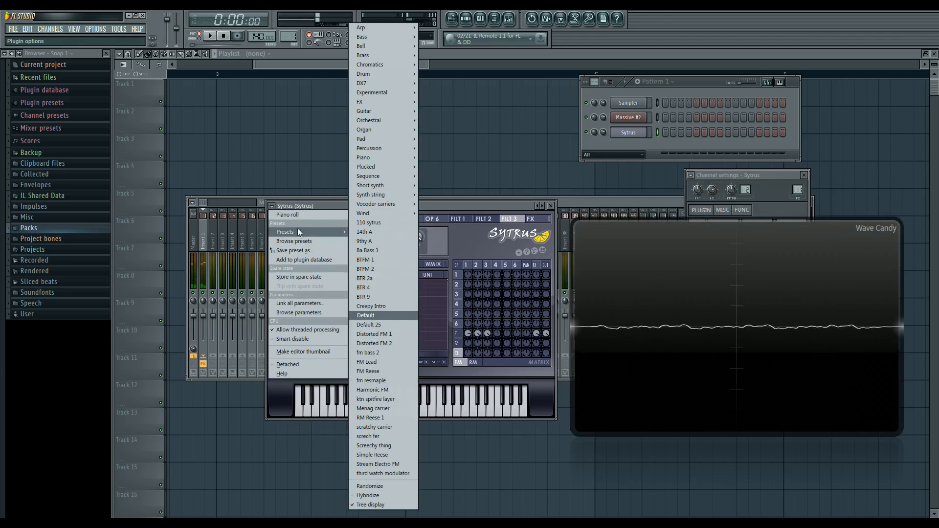
left_click(368, 316)
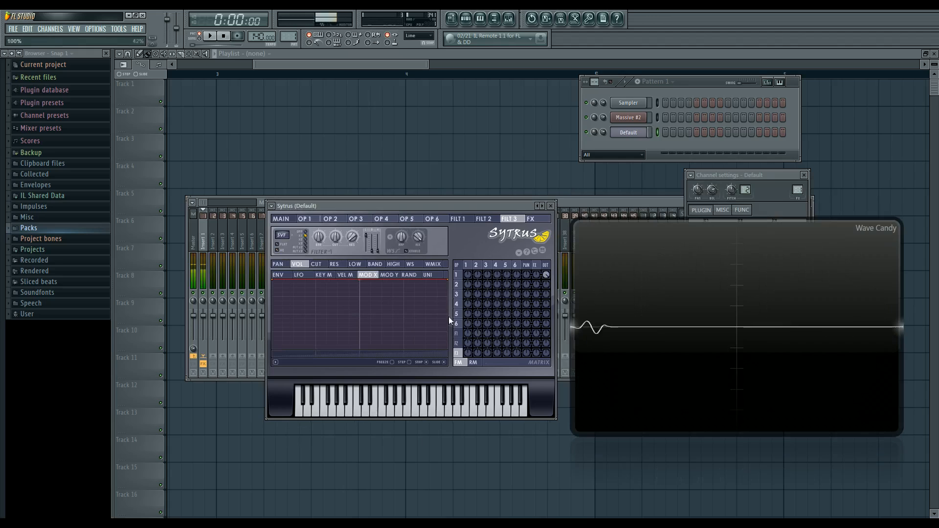
- Adjust operator 2's frequency ratio and its modulation amount on operator 1 in the matrix, auditioning the notes
left_click(475, 264)
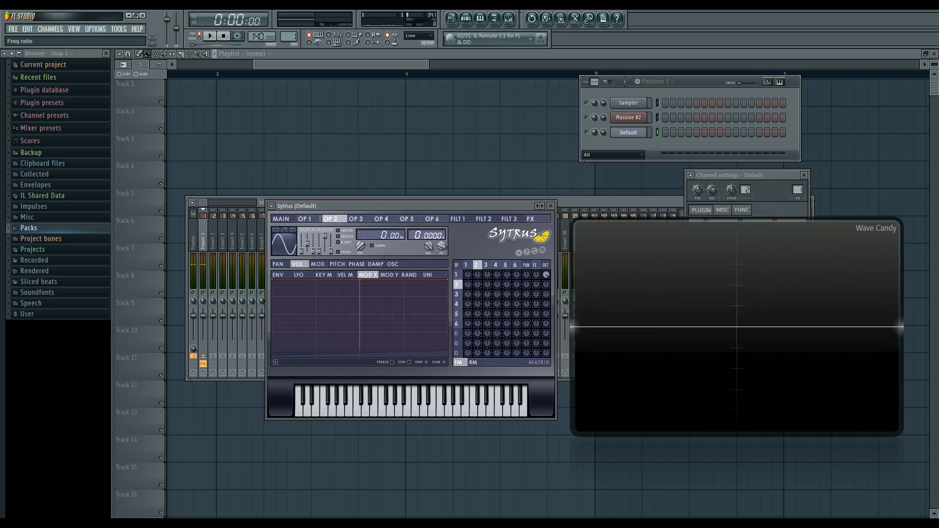
left_click_drag(430, 236, 436, 233)
key("c")
left_click_drag(478, 276, 478, 323)
key("v")
- Return to the Massive window, nudge OSC1's Intensity slightly and reset it to its centre value
left_click(628, 121)
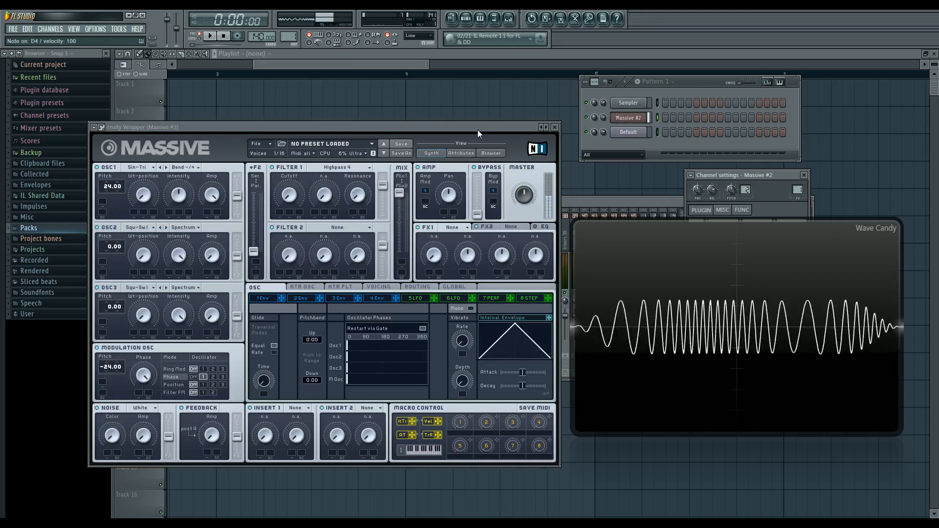
mouse_move(179, 195)
left_mouse_down()
mouse_move(179, 177)
mouse_move(179, 214)
mouse_move(179, 197)
left_mouse_up()
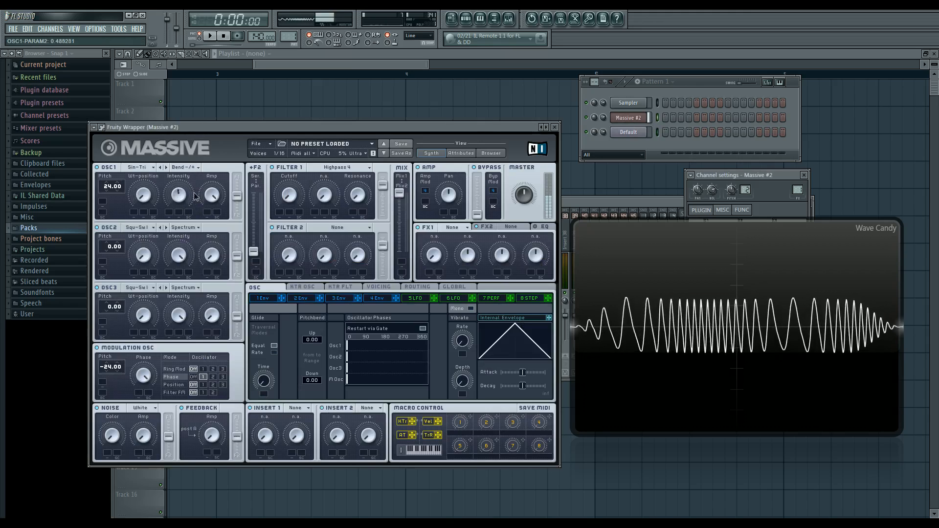
double_click(184, 196)
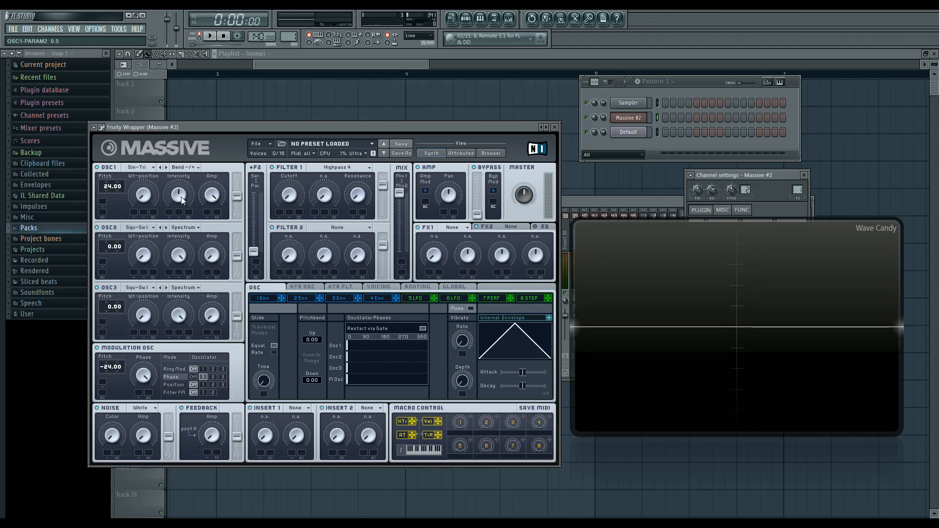
- Set OSC1's wavetable to A.I. and its pitch to -24.00, and audition a note
left_click(151, 168)
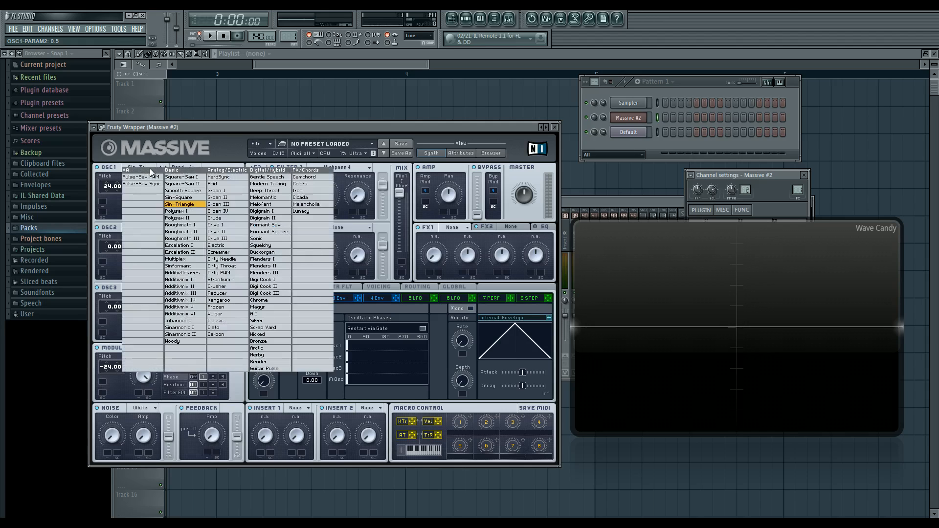
left_click(259, 314)
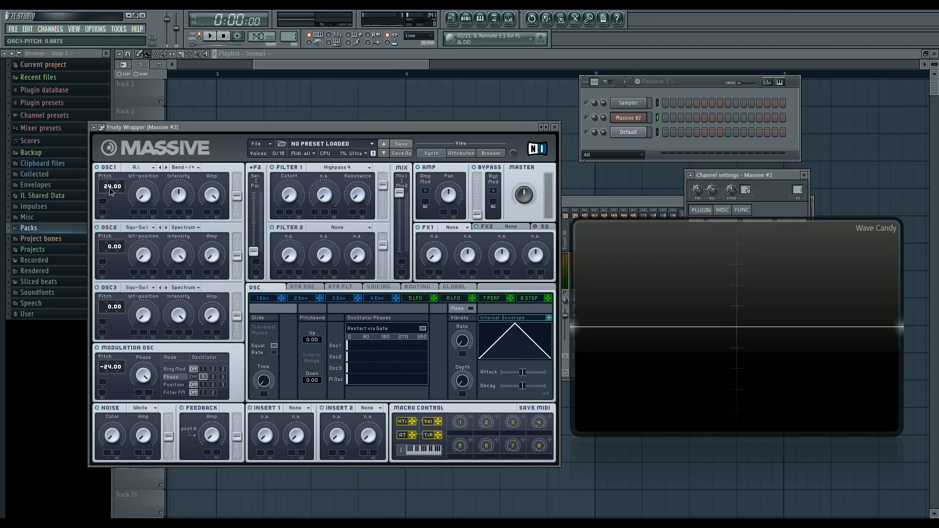
left_click_drag(110, 189, 113, 235)
key("c")
- Adjust the modulation oscillator's Phase amount and audition its effect on the A.I. wavetable
left_click_drag(146, 378, 117, 380)
key("c")
key("c")
- Try a lower Intensity on OSC1, reset it to the centre and audition the note
left_click_drag(180, 196, 184, 244)
double_click(181, 195)
key("c")
- Lower the modulation oscillator's Phase amount, adjust OSC1's Wt-position and Intensity, and reposition the Massive window
mouse_move(143, 376)
left_mouse_down()
mouse_move(144, 361)
mouse_move(143, 389)
left_mouse_up()
left_click_drag(141, 198, 142, 76)
left_click_drag(180, 194, 182, 217)
mouse_move(421, 129)
left_mouse_down()
mouse_move(433, 127)
mouse_move(427, 120)
left_mouse_up()
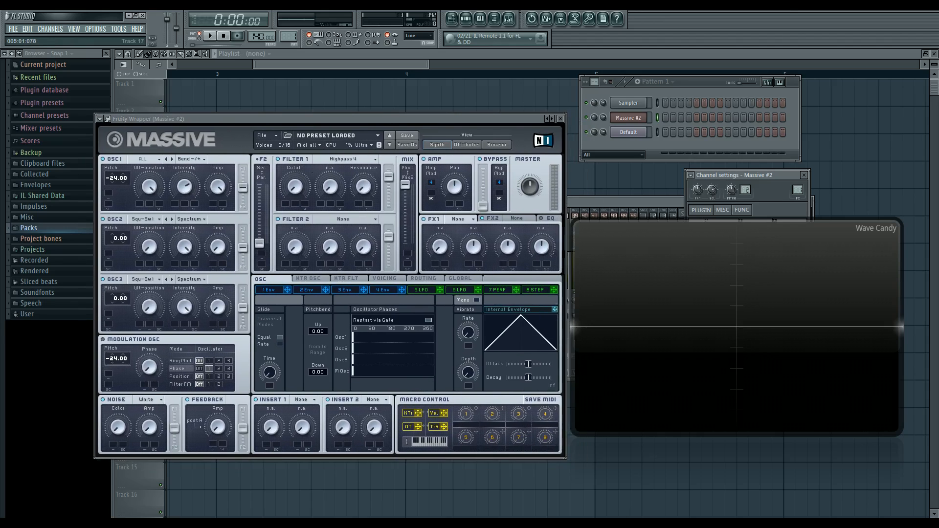